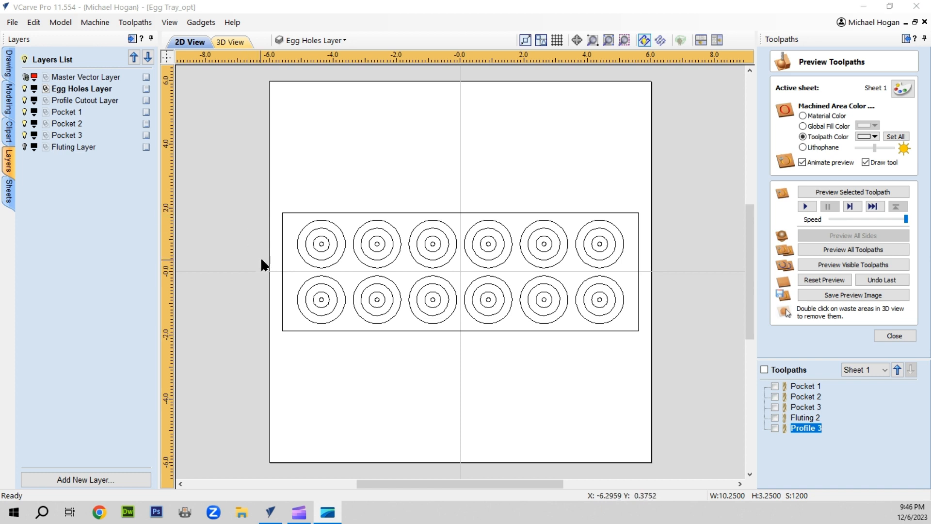
Select the Pocket 1 circle of each of the twelve egg holes one by one, across both rows
{"action": "left_click", "coordinate": [314, 255]}
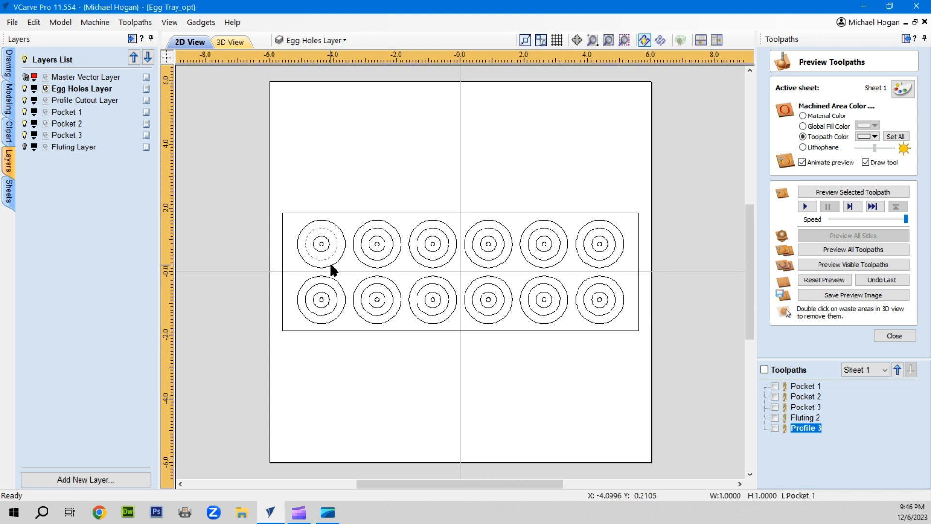
{"action": "left_click", "coordinate": [377, 257], "text": "shift"}
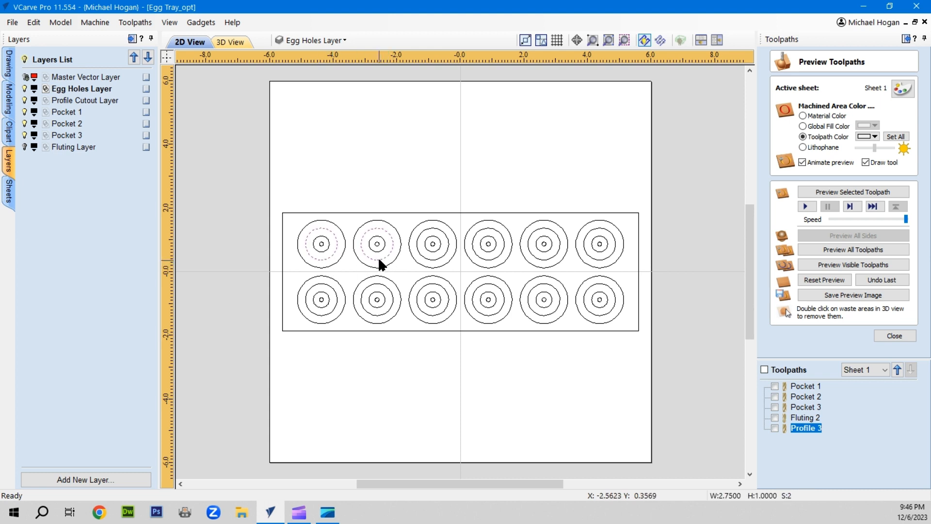
{"action": "left_click", "coordinate": [437, 256], "text": "shift"}
{"action": "left_click", "coordinate": [490, 255], "text": "shift"}
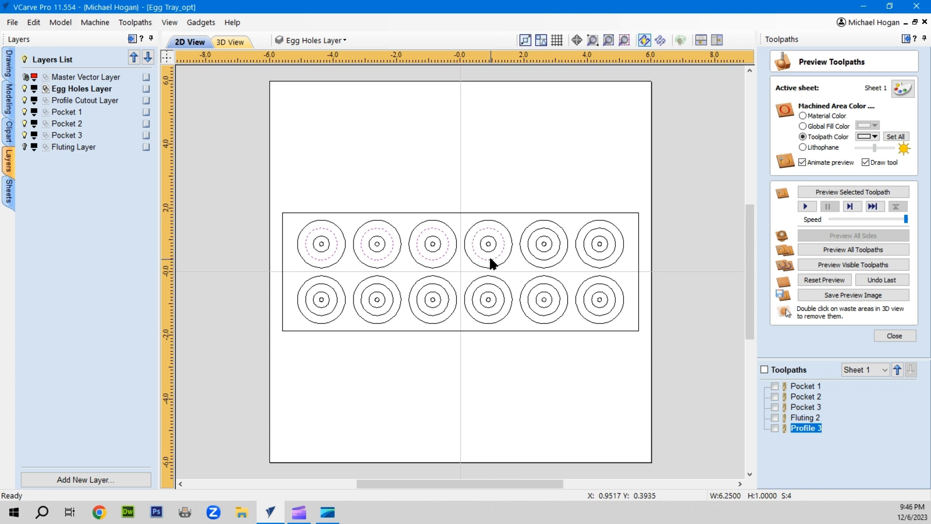
{"action": "left_click", "coordinate": [551, 256], "text": "shift"}
{"action": "left_click", "coordinate": [594, 256], "text": "shift"}
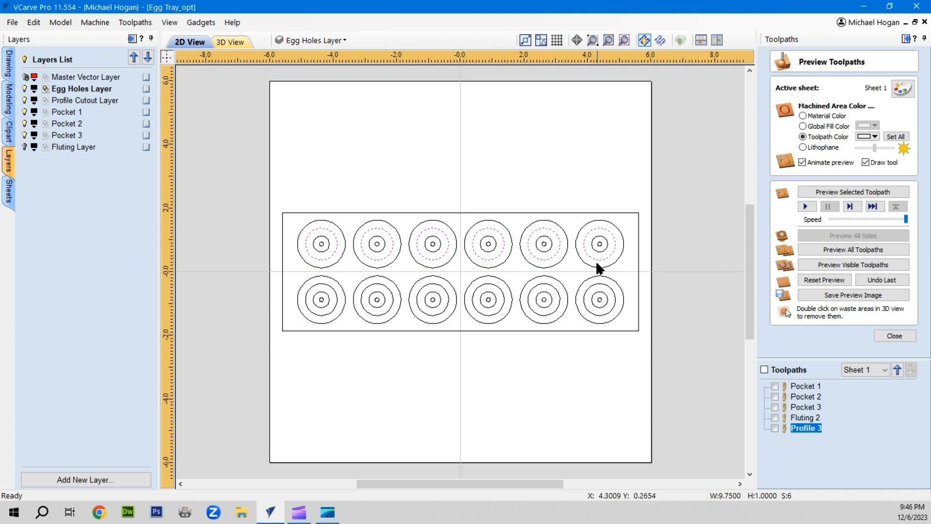
{"action": "left_click", "coordinate": [592, 281], "text": "shift"}
{"action": "left_click", "coordinate": [545, 313], "text": "shift"}
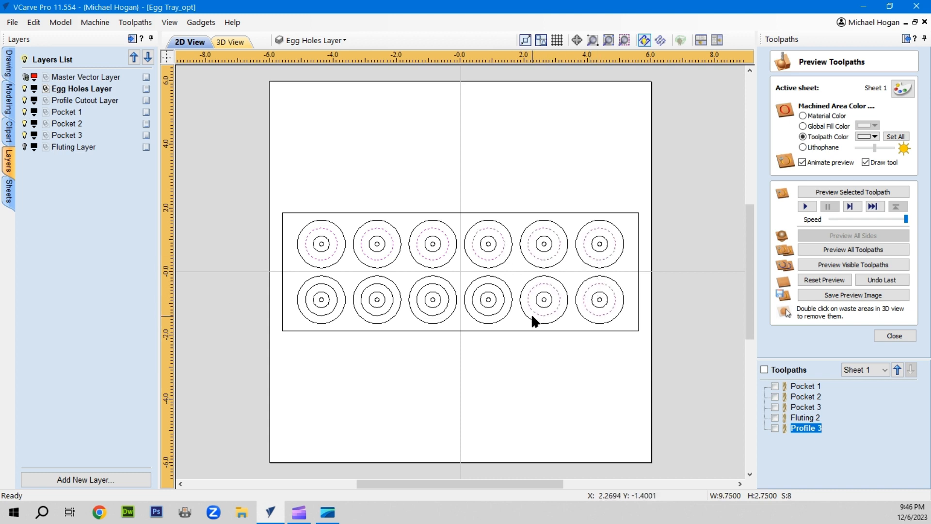
{"action": "left_click", "coordinate": [482, 314], "text": "shift"}
{"action": "left_click", "coordinate": [424, 313], "text": "shift"}
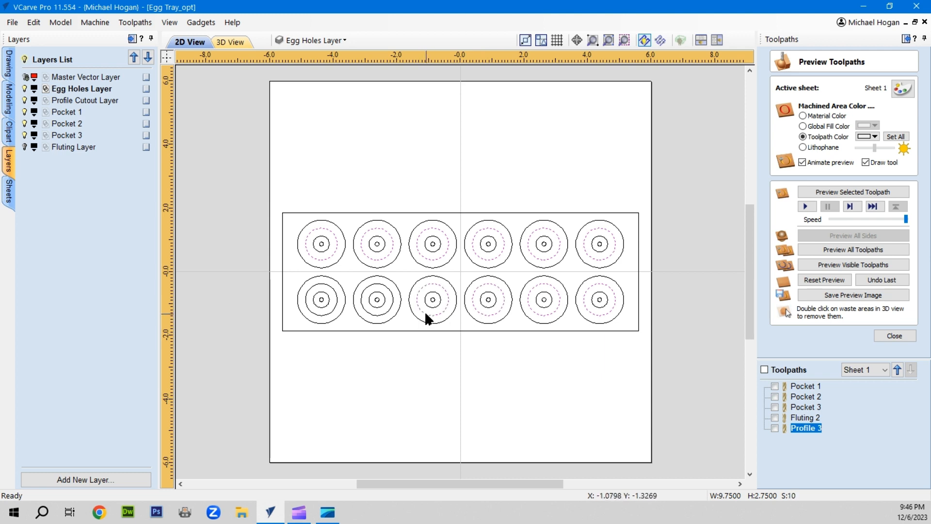
{"action": "left_click", "coordinate": [371, 316], "text": "shift"}
{"action": "left_click", "coordinate": [314, 316], "text": "shift"}
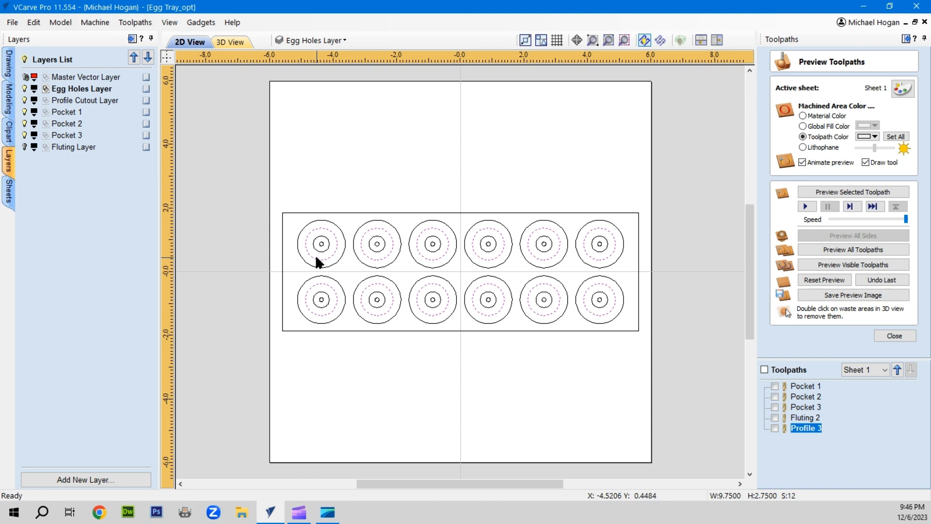
Hide the Pocket 3, Pocket 2, Profile Cutout and Egg Holes layers, and clear the selection
{"action": "left_click", "coordinate": [24, 135]}
{"action": "left_click", "coordinate": [24, 123]}
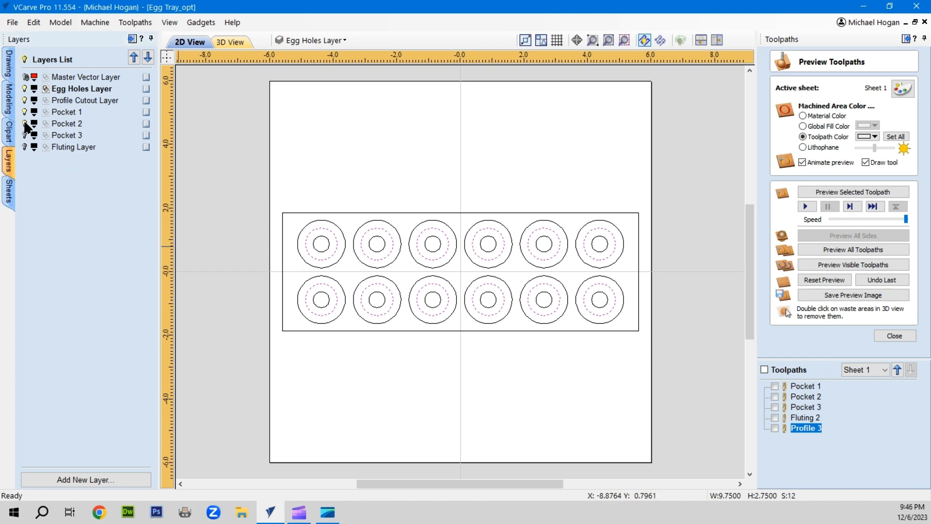
{"action": "left_click", "coordinate": [25, 100]}
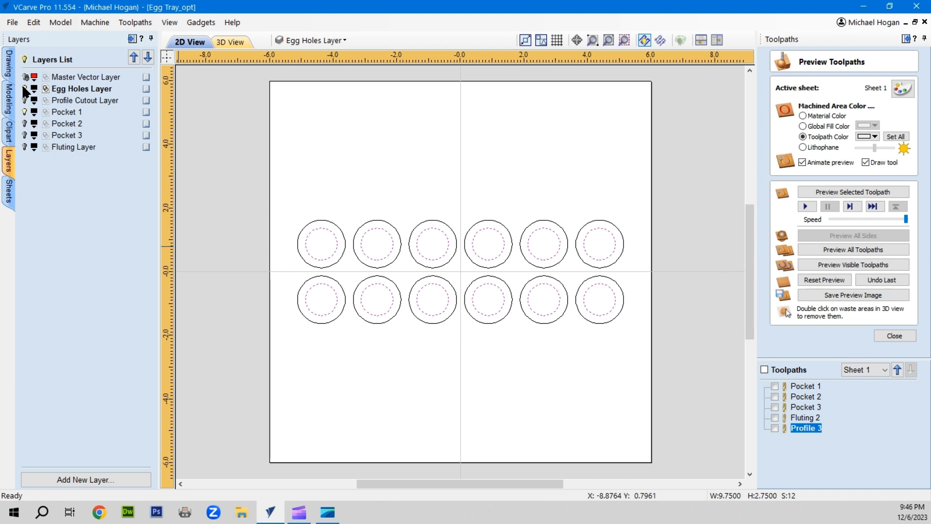
{"action": "left_click", "coordinate": [24, 88]}
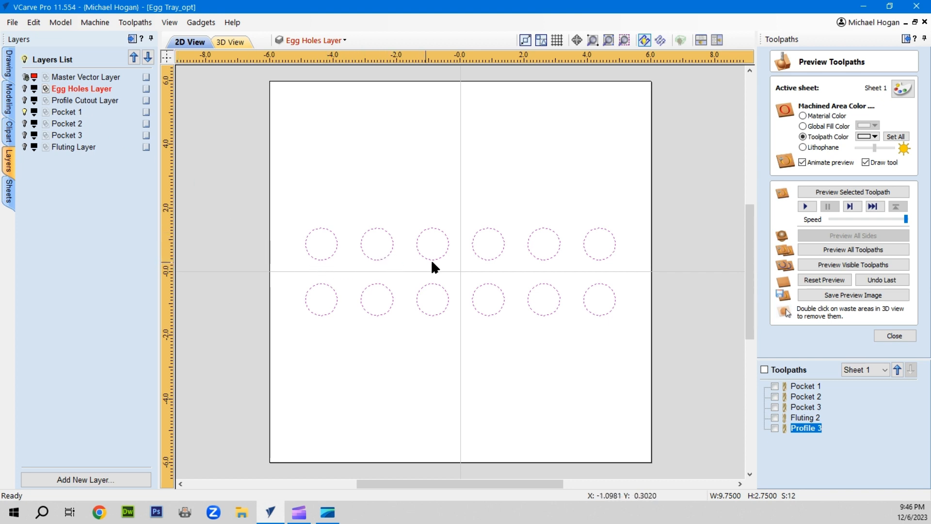
{"action": "left_click", "coordinate": [484, 189]}
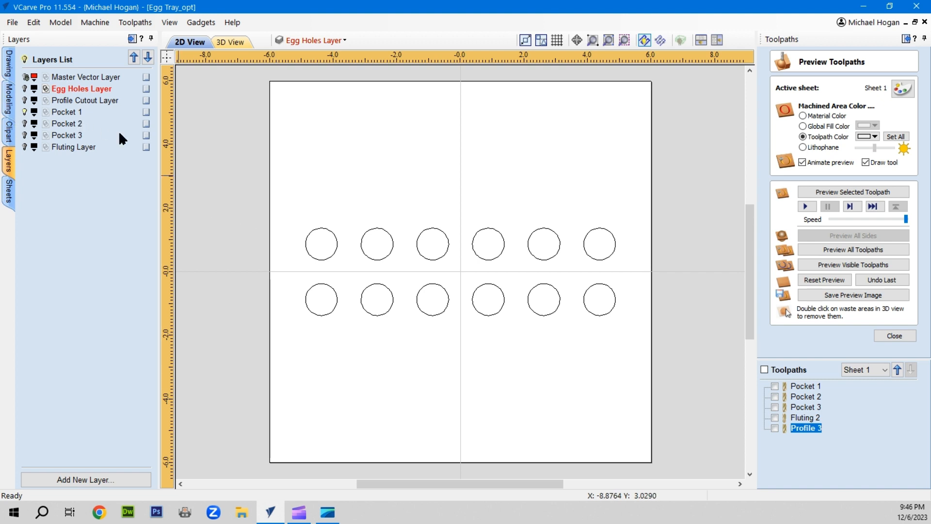
Show the Profile Cutout Layer again and window-select the twelve Pocket 1 circles inside the tray outline
{"action": "left_click", "coordinate": [24, 99]}
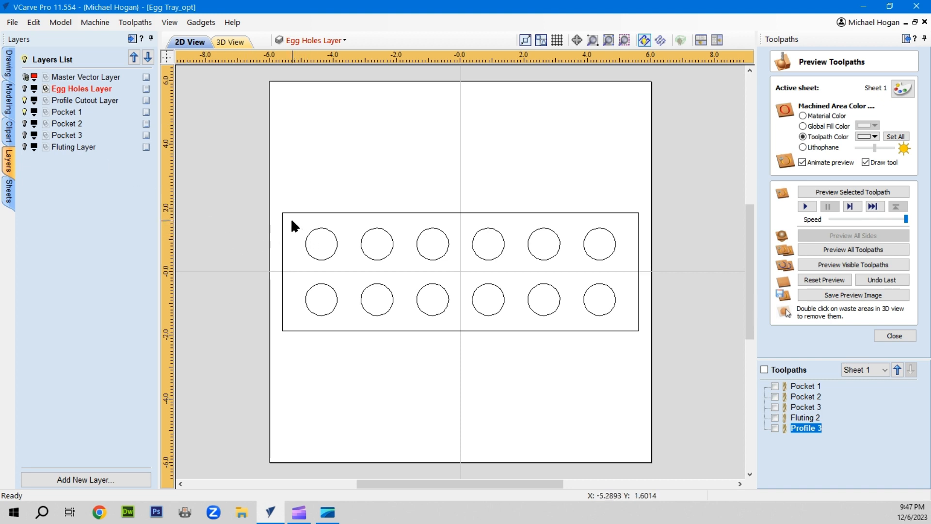
{"action": "left_click_drag", "start_coordinate": [292, 221], "coordinate": [625, 320]}
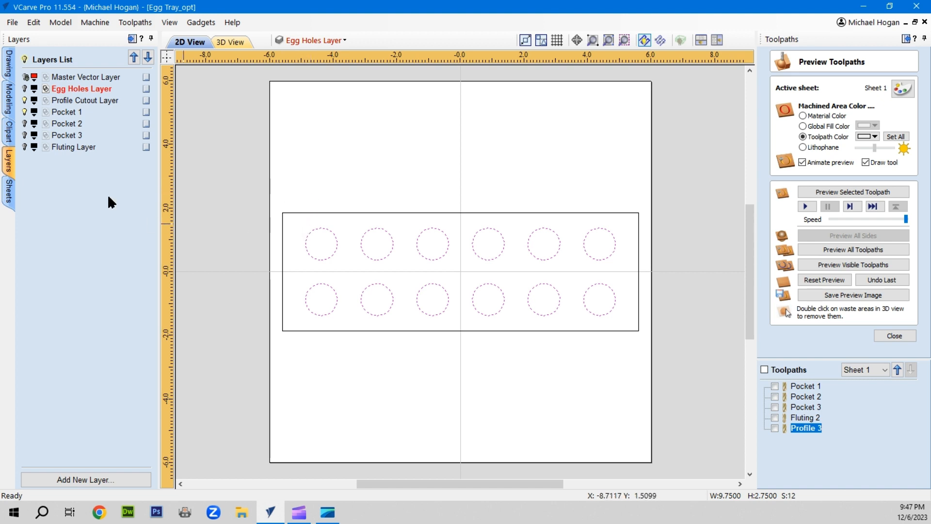
Show the Fluting Layer on its own, with Profile Cutout and Pocket 1 hidden, and inspect the radial fluting lines
{"action": "left_click", "coordinate": [24, 147]}
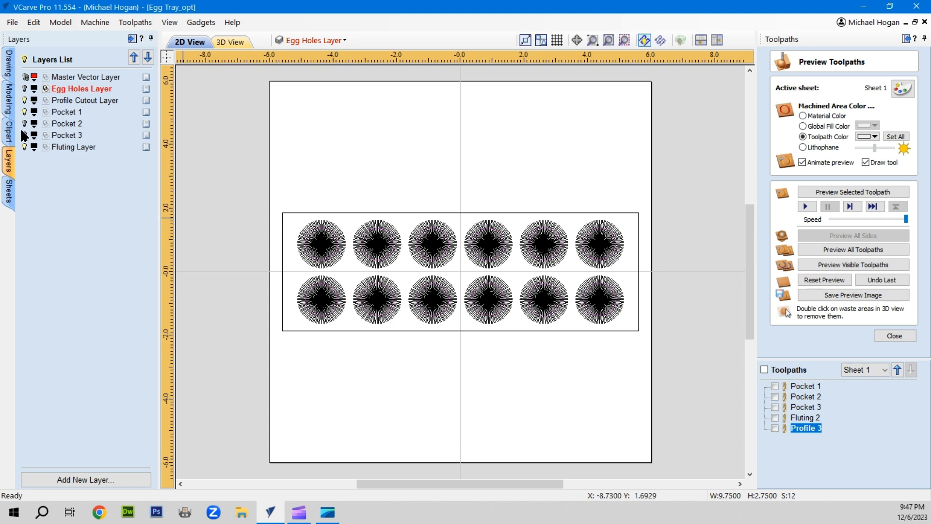
{"action": "left_click", "coordinate": [24, 100]}
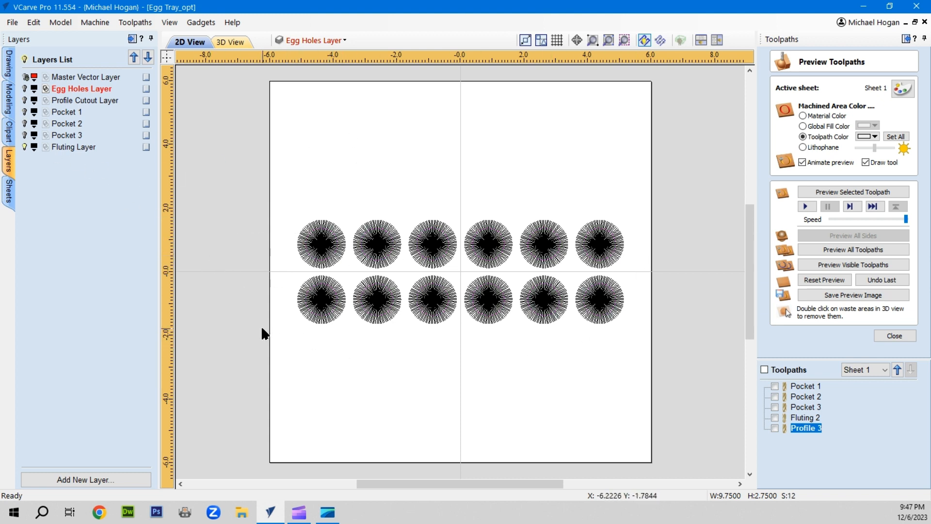
{"action": "scroll", "coordinate": [381, 326], "scroll_direction": "up", "scroll_amount": 6}
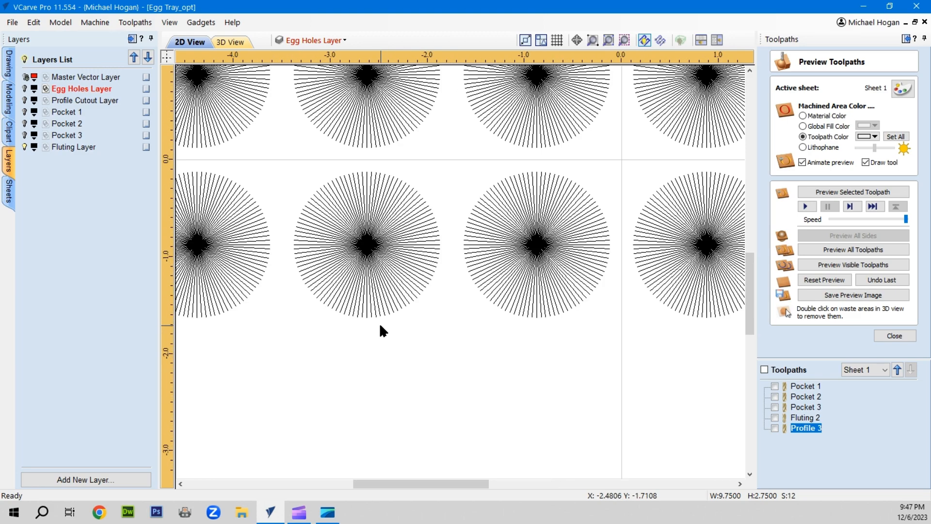
{"action": "scroll", "coordinate": [380, 322], "scroll_direction": "down", "scroll_amount": 3}
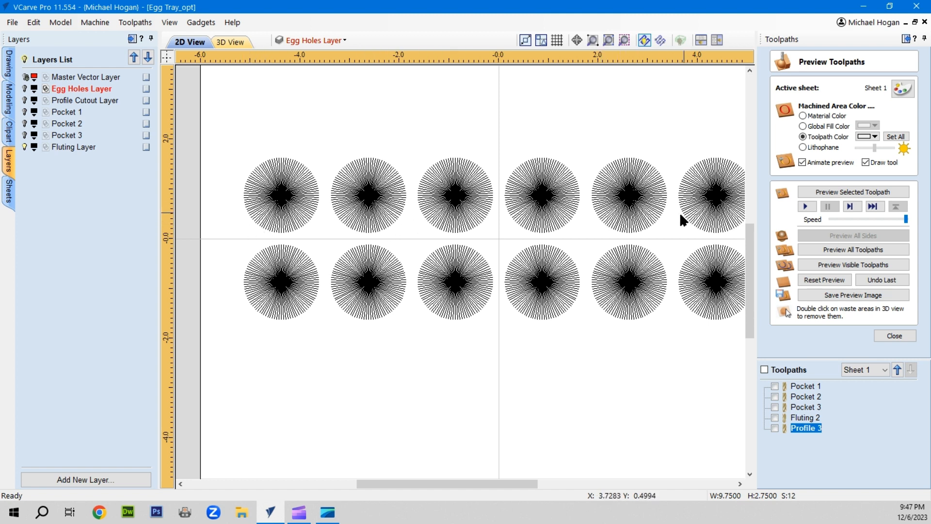
{"action": "scroll", "coordinate": [294, 240], "scroll_direction": "down", "scroll_amount": 1}
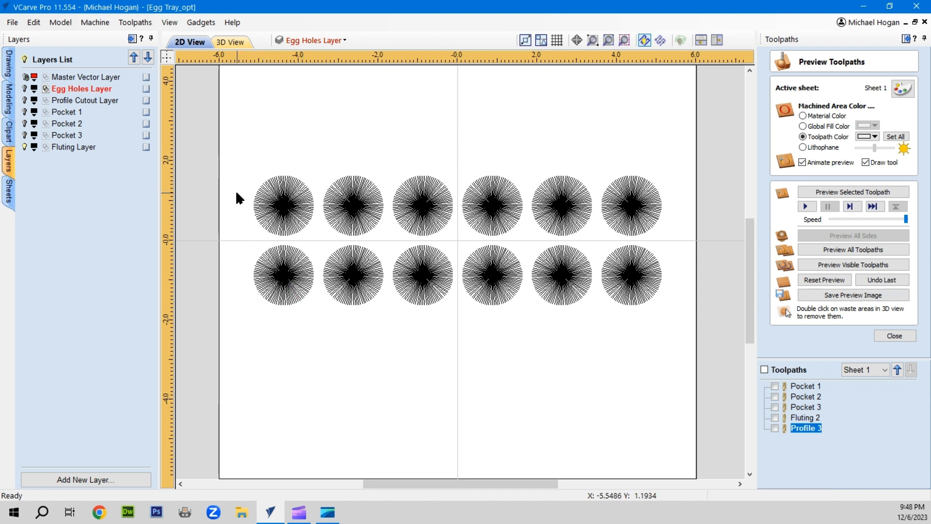
Show the Pocket 3, Pocket 2, Pocket 1 and Profile Cutout layers, and window-select all vectors inside the tray outline
{"action": "left_click", "coordinate": [24, 136]}
{"action": "left_click", "coordinate": [24, 124]}
{"action": "left_click", "coordinate": [24, 113]}
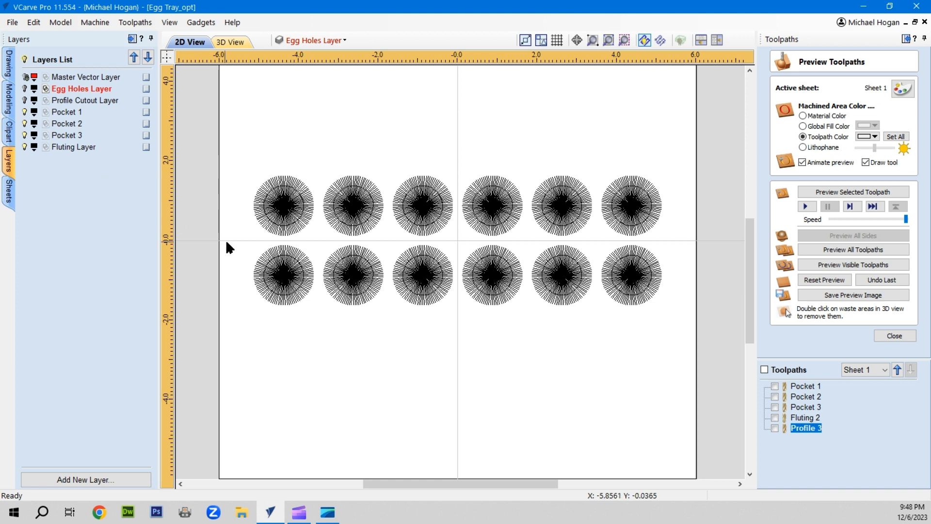
{"action": "left_click", "coordinate": [25, 100]}
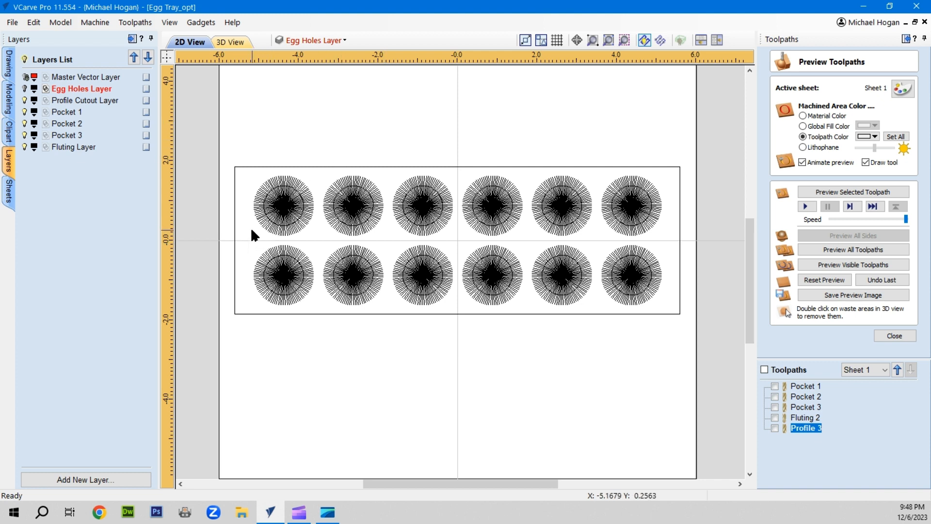
{"action": "left_click_drag", "start_coordinate": [241, 171], "coordinate": [674, 307]}
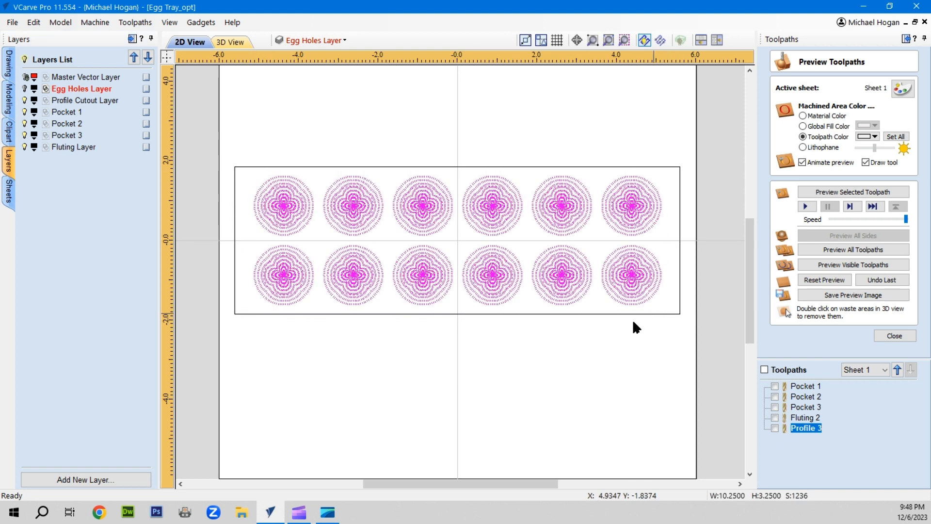
Deselect the Pocket 1, Pocket 2 and Pocket 3 circles of the first egg hole in the lower row
{"action": "scroll", "coordinate": [218, 290], "scroll_direction": "up", "scroll_amount": 4}
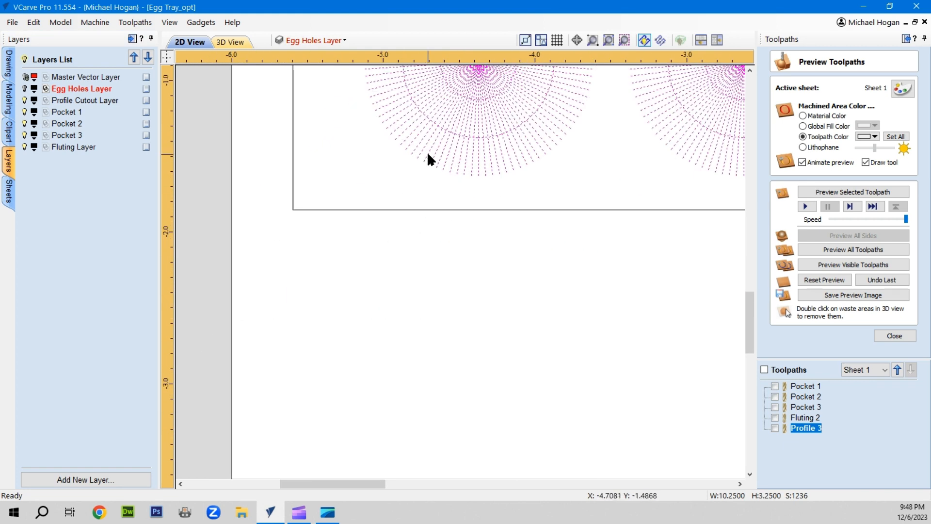
{"action": "scroll", "coordinate": [356, 263], "scroll_direction": "down", "scroll_amount": 1}
{"action": "scroll", "coordinate": [356, 266], "scroll_direction": "up", "scroll_amount": 5}
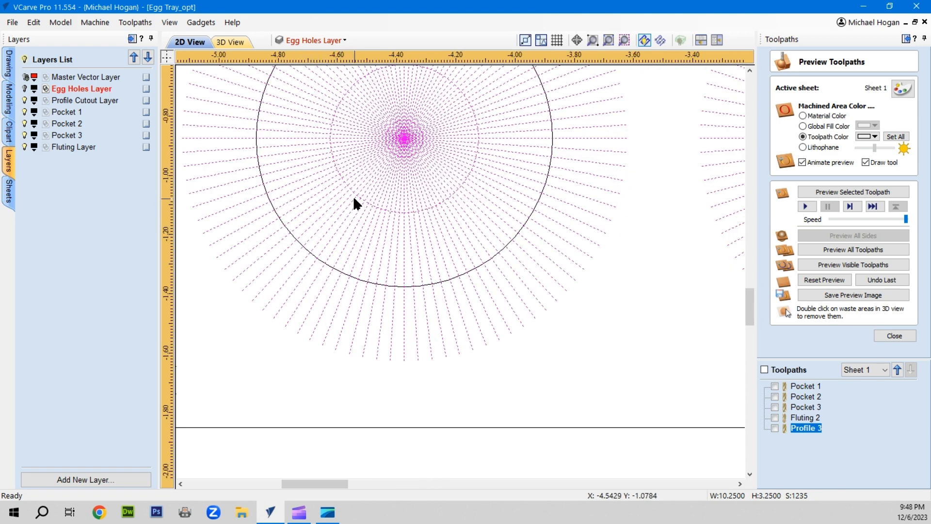
{"action": "scroll", "coordinate": [356, 195], "scroll_direction": "up", "scroll_amount": 3}
{"action": "scroll", "coordinate": [360, 195], "scroll_direction": "down", "scroll_amount": 6}
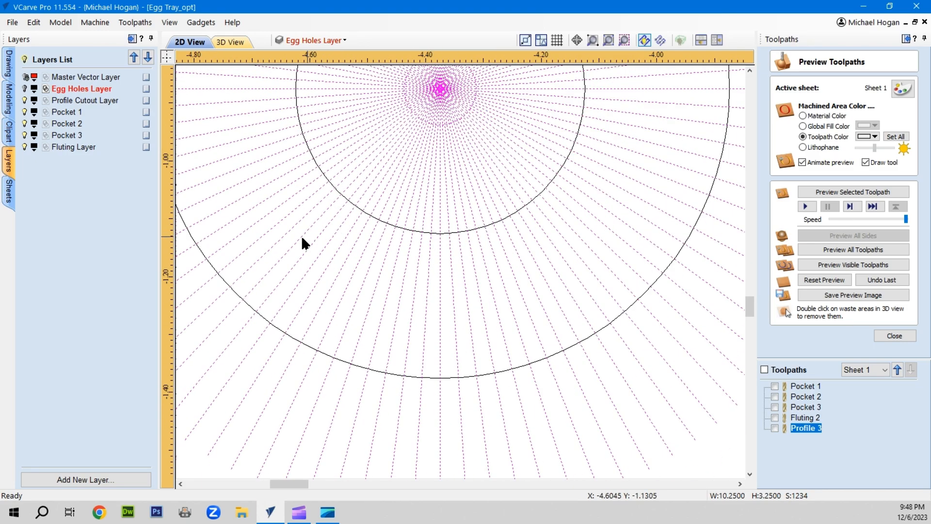
{"action": "scroll", "coordinate": [289, 213], "scroll_direction": "up", "scroll_amount": 6}
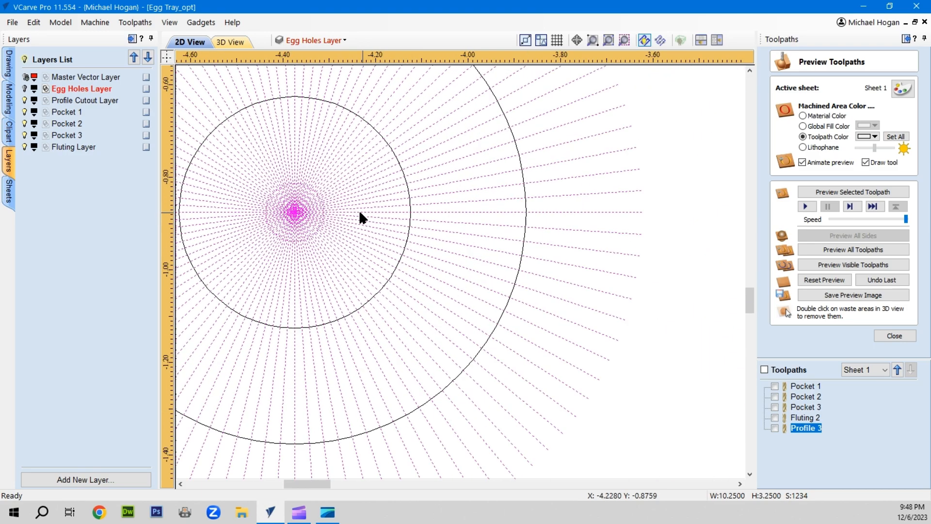
{"action": "scroll", "coordinate": [284, 219], "scroll_direction": "up", "scroll_amount": 1}
{"action": "scroll", "coordinate": [220, 271], "scroll_direction": "up", "scroll_amount": 3}
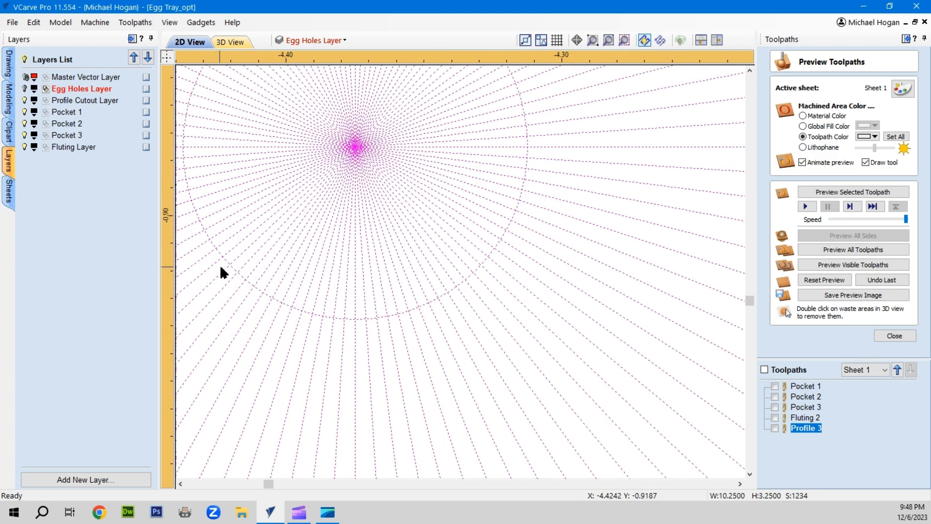
{"action": "scroll", "coordinate": [228, 257], "scroll_direction": "down", "scroll_amount": 9}
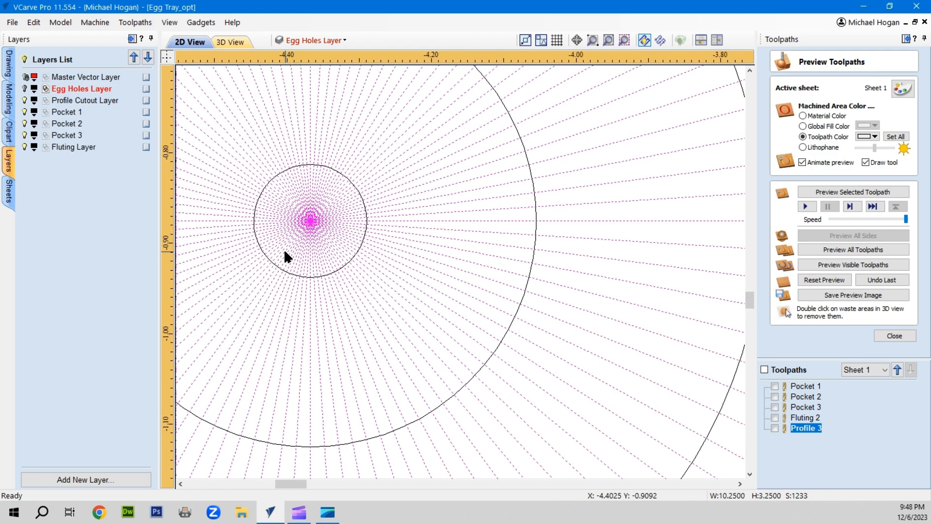
{"action": "scroll", "coordinate": [311, 251], "scroll_direction": "down", "scroll_amount": 1}
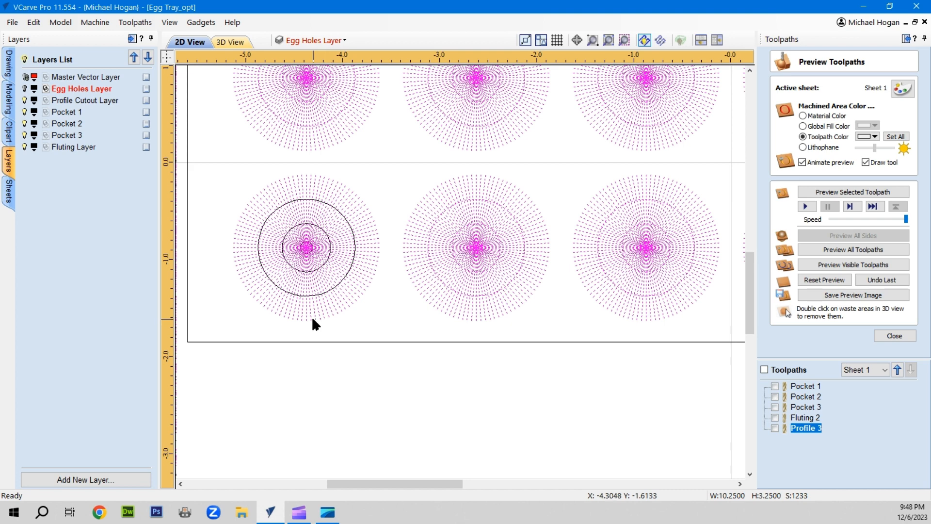
Show the Egg Holes Layer and window-select everything inside the tray outline, including the outer hole circles
{"action": "left_click", "coordinate": [24, 88]}
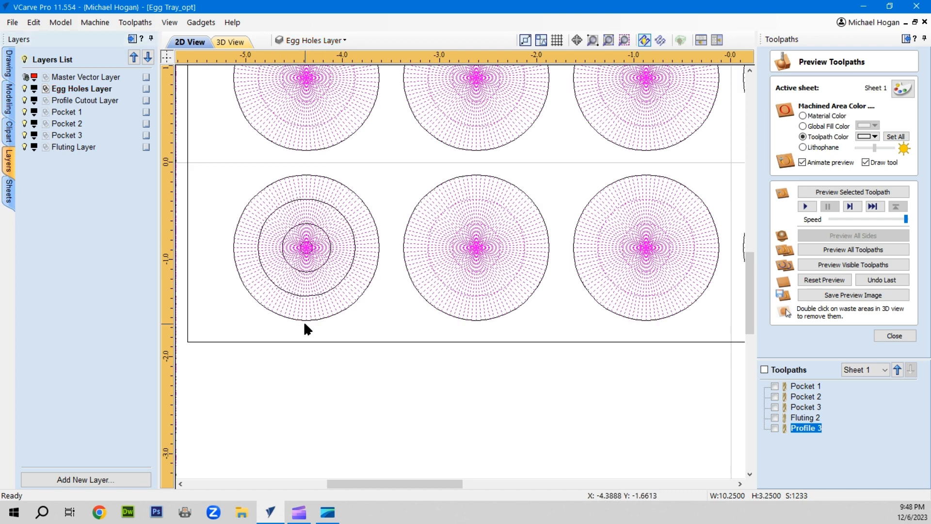
{"action": "scroll", "coordinate": [304, 321], "scroll_direction": "down", "scroll_amount": 3}
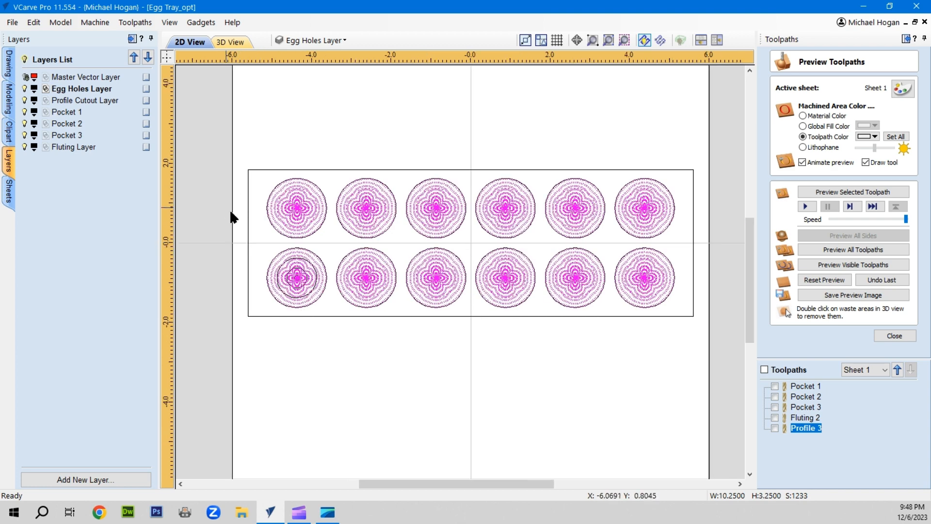
{"action": "left_click_drag", "start_coordinate": [251, 174], "coordinate": [683, 311]}
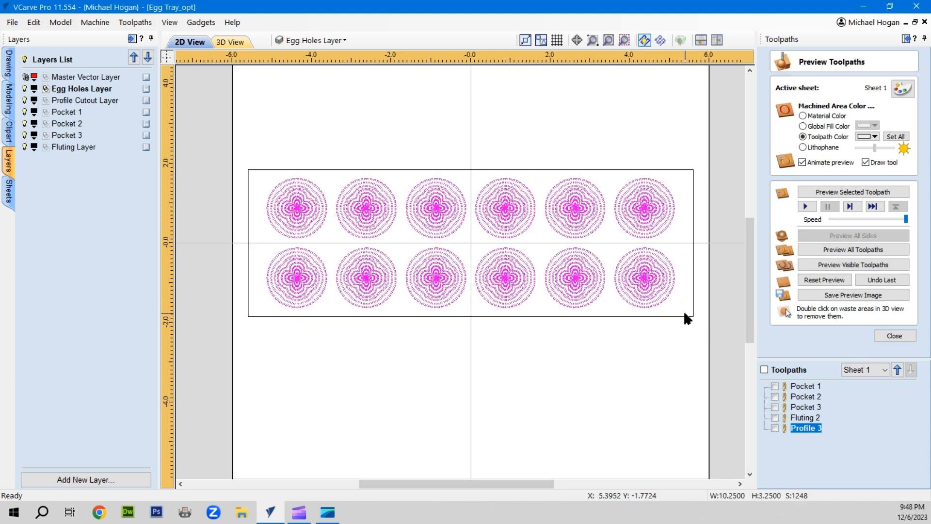
Deselect the four concentric circles of the first egg hole in the lower row one by one, and clear the whole selection
{"action": "scroll", "coordinate": [299, 325], "scroll_direction": "up", "scroll_amount": 5}
{"action": "scroll", "coordinate": [286, 296], "scroll_direction": "up", "scroll_amount": 3}
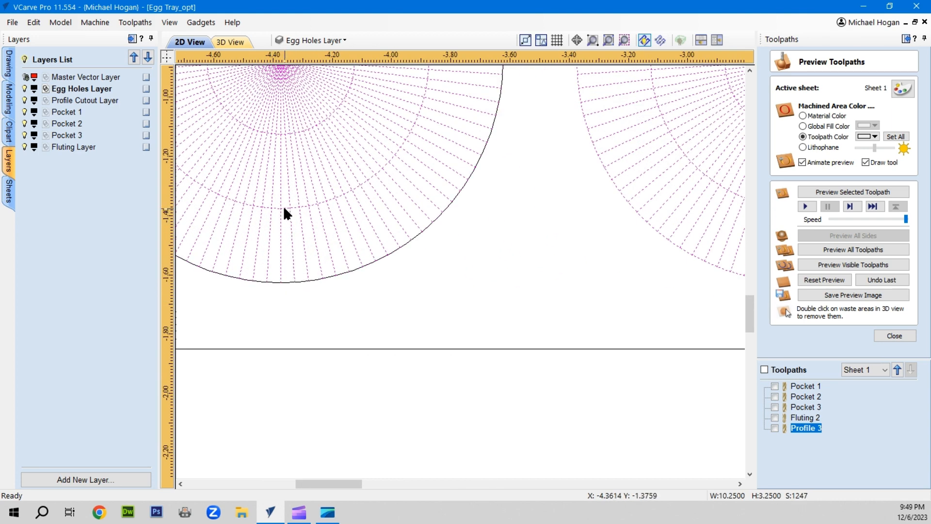
{"action": "scroll", "coordinate": [287, 132], "scroll_direction": "up", "scroll_amount": 3}
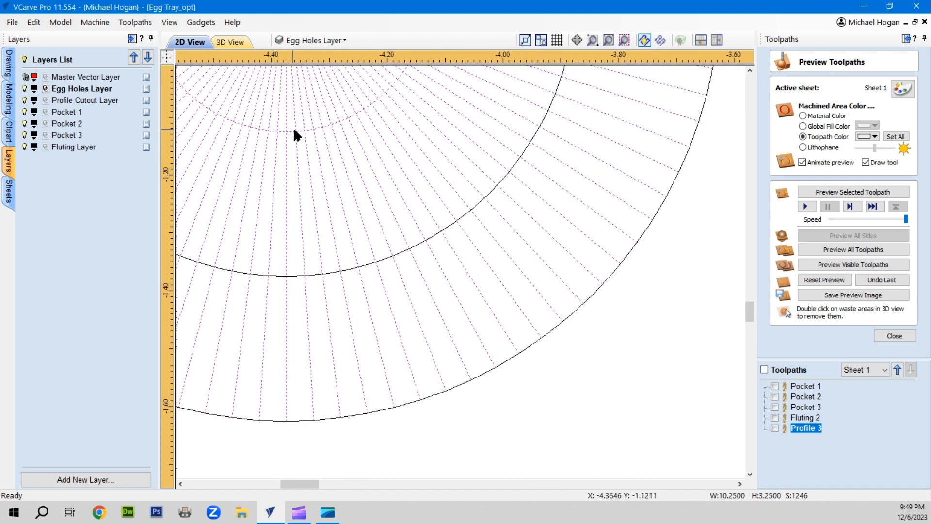
{"action": "scroll", "coordinate": [316, 278], "scroll_direction": "down", "scroll_amount": 2}
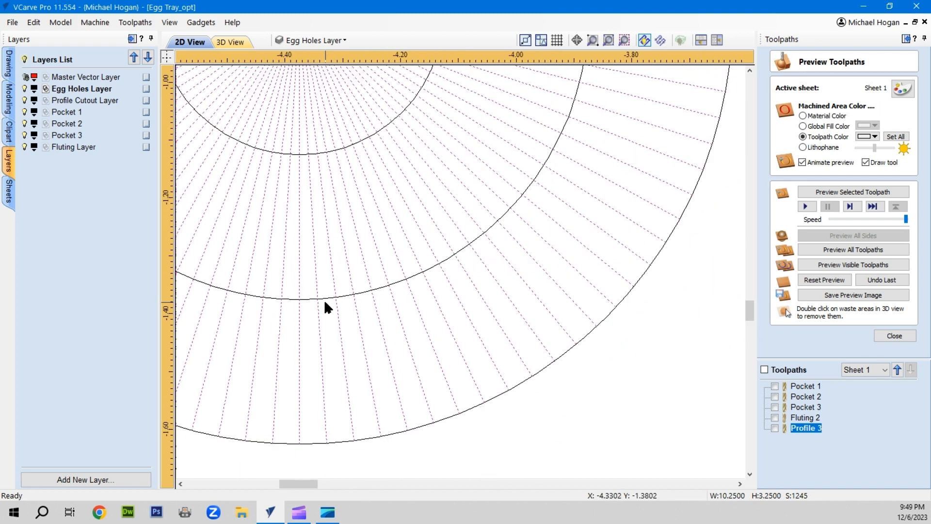
{"action": "scroll", "coordinate": [299, 141], "scroll_direction": "down", "scroll_amount": 2}
{"action": "scroll", "coordinate": [289, 190], "scroll_direction": "up", "scroll_amount": 2}
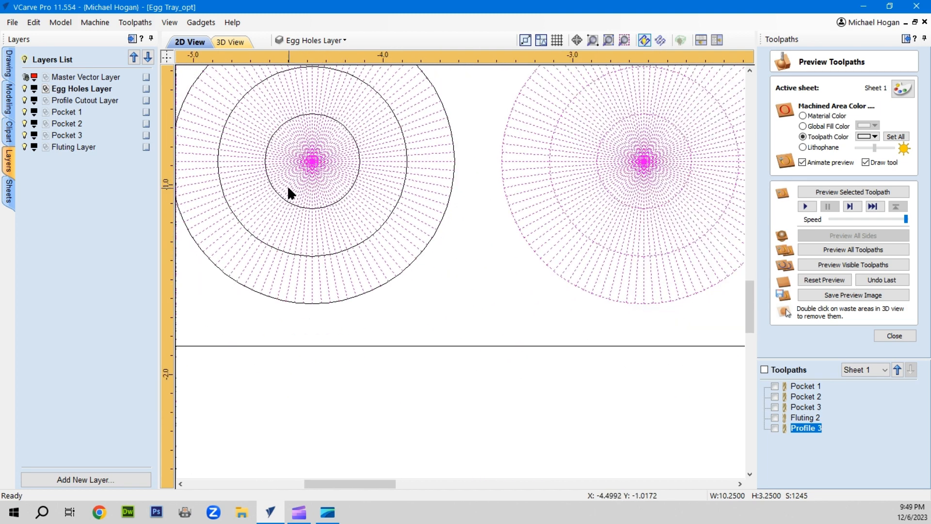
{"action": "scroll", "coordinate": [289, 173], "scroll_direction": "up", "scroll_amount": 6}
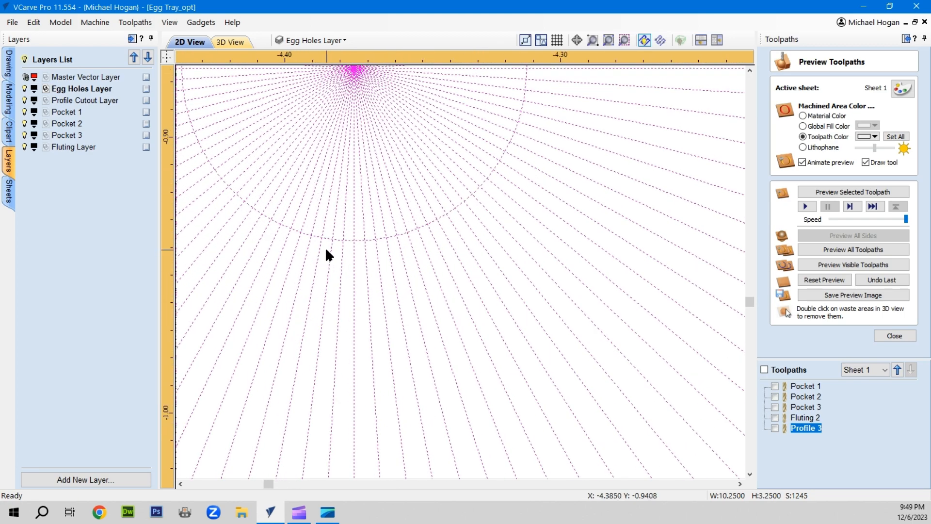
{"action": "scroll", "coordinate": [325, 238], "scroll_direction": "down", "scroll_amount": 10}
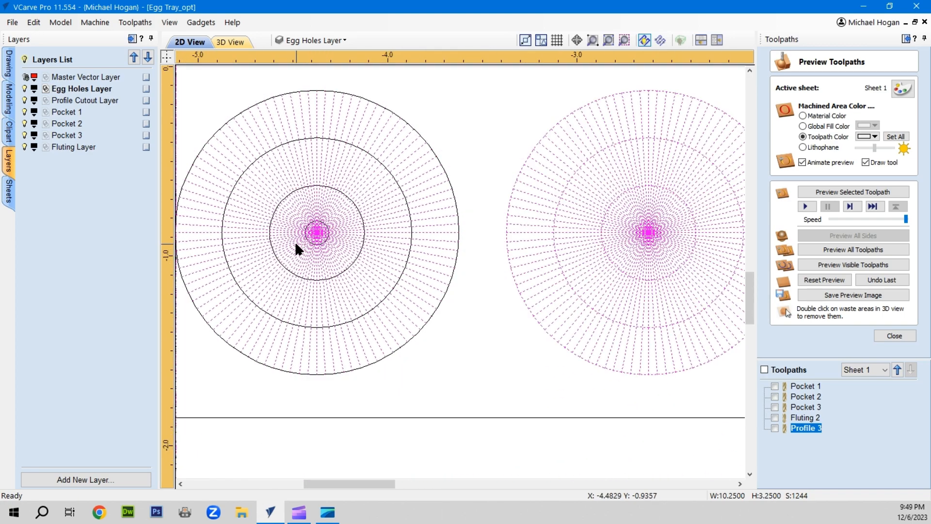
{"action": "scroll", "coordinate": [290, 242], "scroll_direction": "down", "scroll_amount": 3}
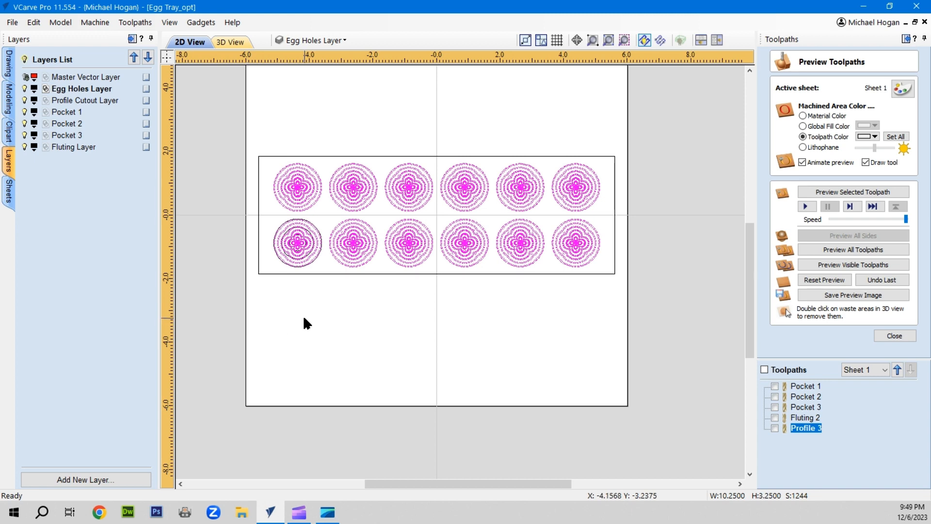
{"action": "left_click", "coordinate": [292, 116]}
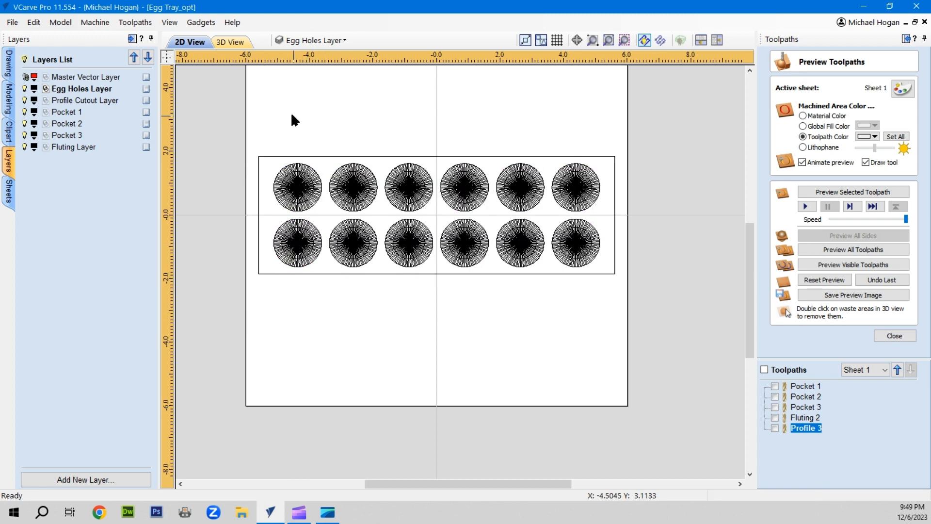
Hide the Pocket 3, Pocket 2, Pocket 1, Profile Cutout and Egg Holes layers, and window-select all the fluting lines
{"action": "left_click", "coordinate": [24, 125]}
{"action": "left_click", "coordinate": [24, 112]}
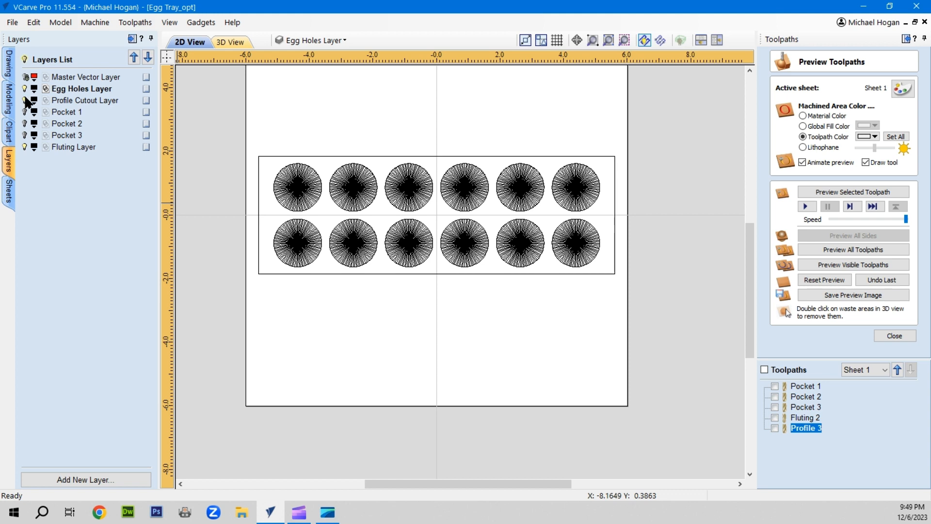
{"action": "left_click", "coordinate": [25, 100]}
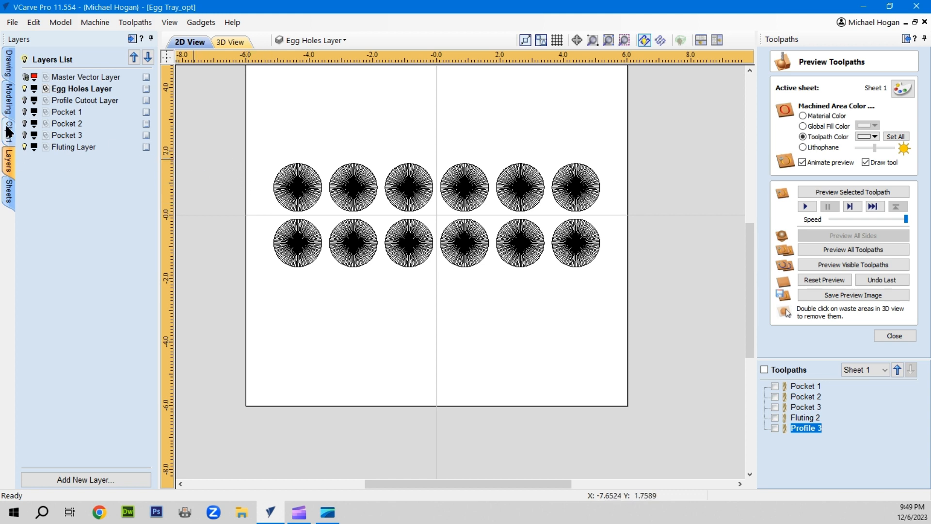
{"action": "left_click", "coordinate": [24, 89]}
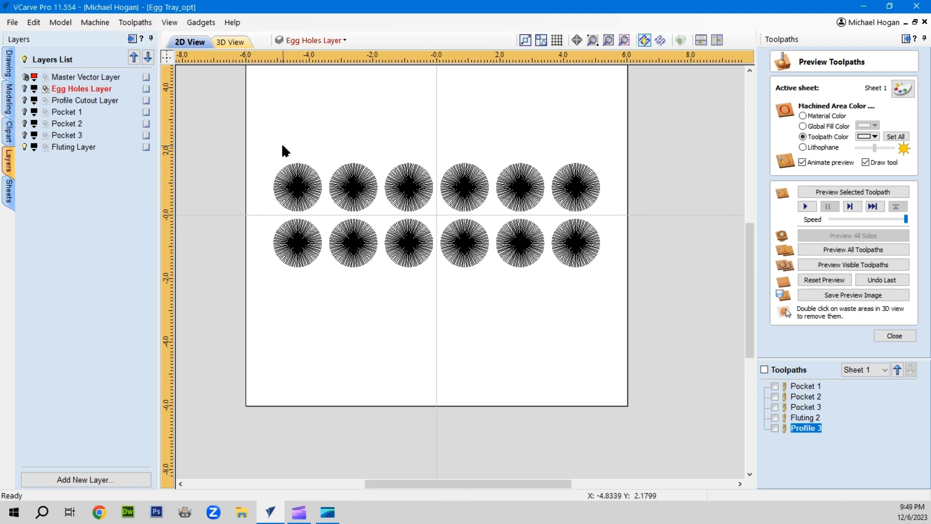
{"action": "left_click_drag", "start_coordinate": [256, 151], "coordinate": [618, 274]}
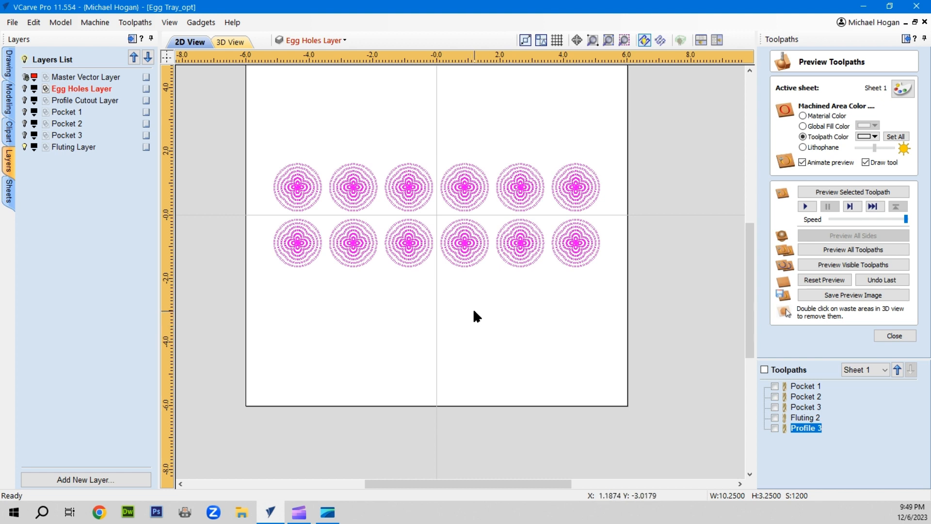
Make the Master Vector Layer active and show it on its own with the Fluting Layer hidden
{"action": "left_click", "coordinate": [75, 78]}
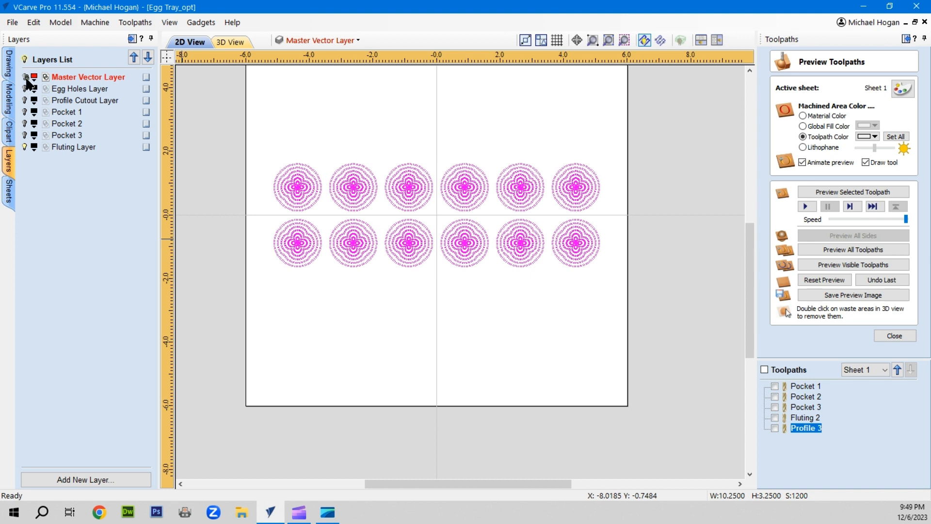
{"action": "left_click", "coordinate": [24, 147]}
{"action": "left_click", "coordinate": [25, 75]}
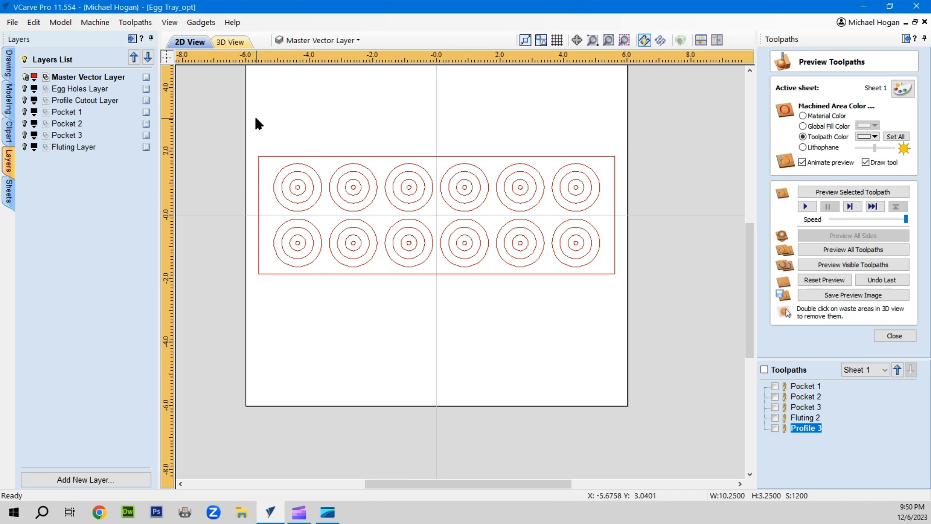
Unlock the Master Vector Layer and test selecting its vectors, individually and with a window around the whole tray
{"action": "right_click", "coordinate": [147, 77]}
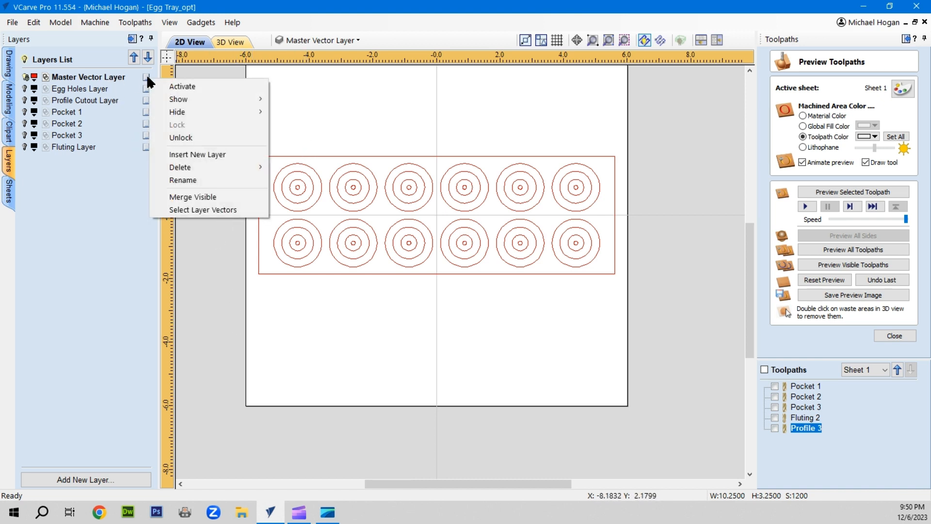
{"action": "left_click", "coordinate": [179, 138]}
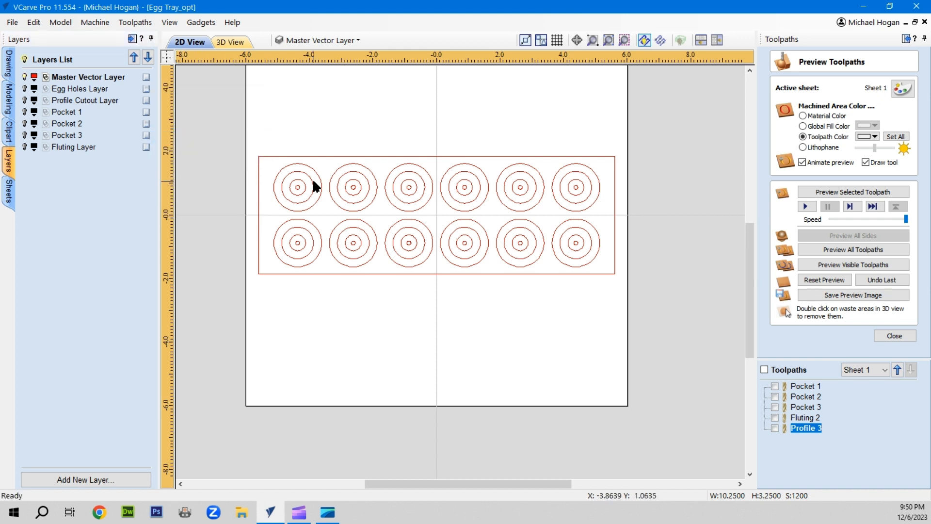
{"action": "left_click", "coordinate": [402, 274]}
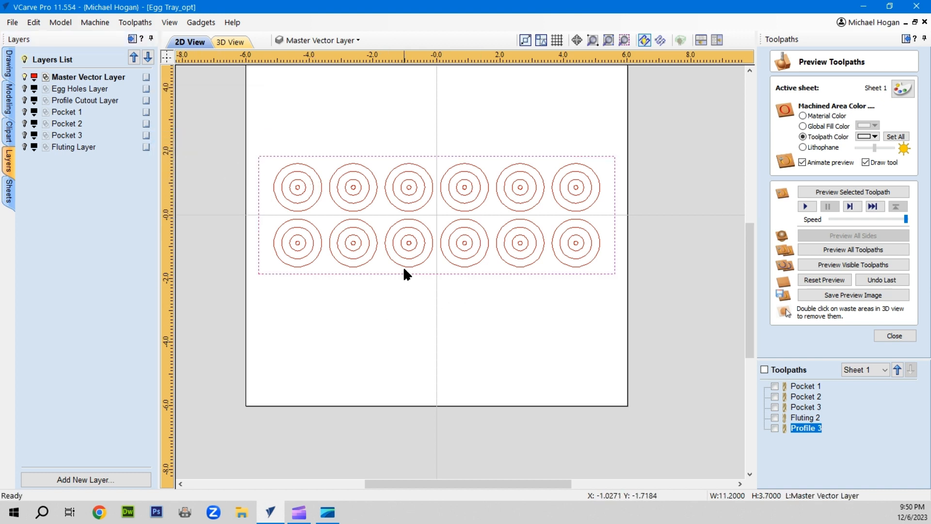
{"action": "left_click", "coordinate": [404, 265]}
{"action": "left_click", "coordinate": [405, 246]}
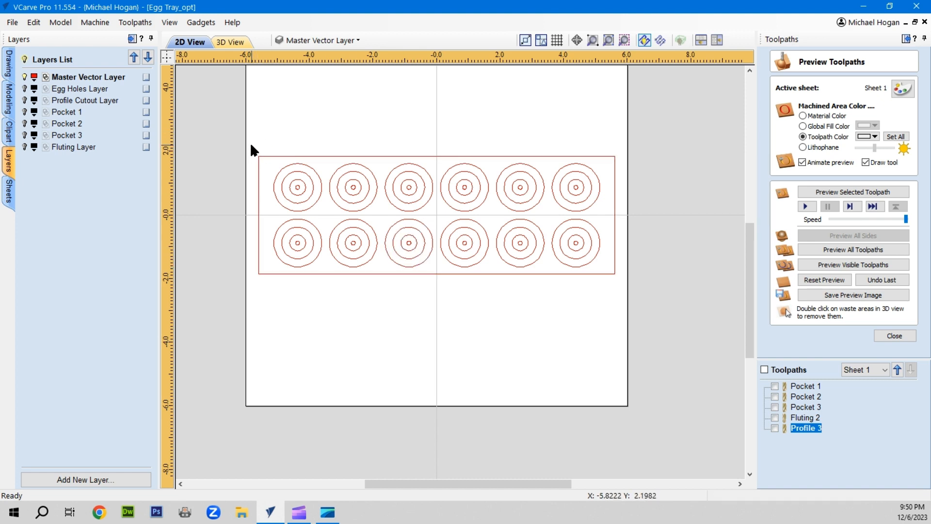
{"action": "left_click_drag", "start_coordinate": [252, 144], "coordinate": [625, 279]}
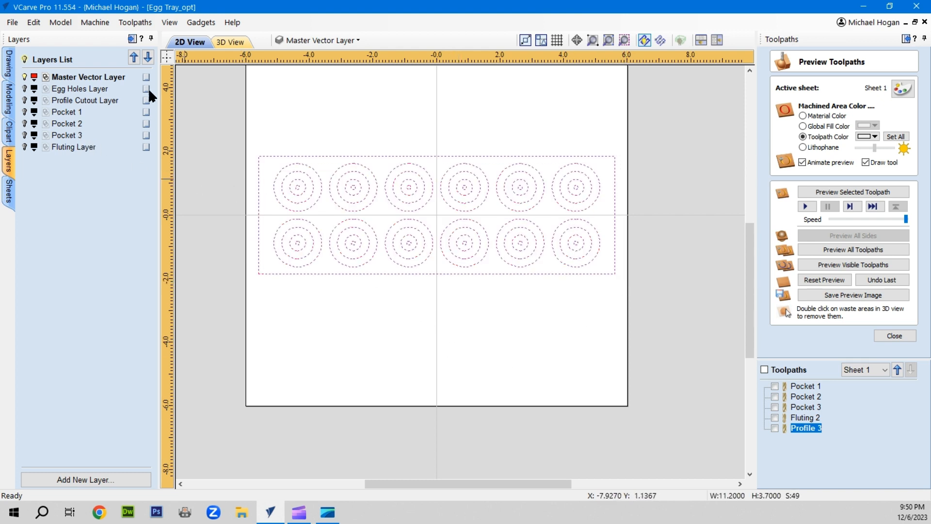
{"action": "left_click", "coordinate": [300, 112]}
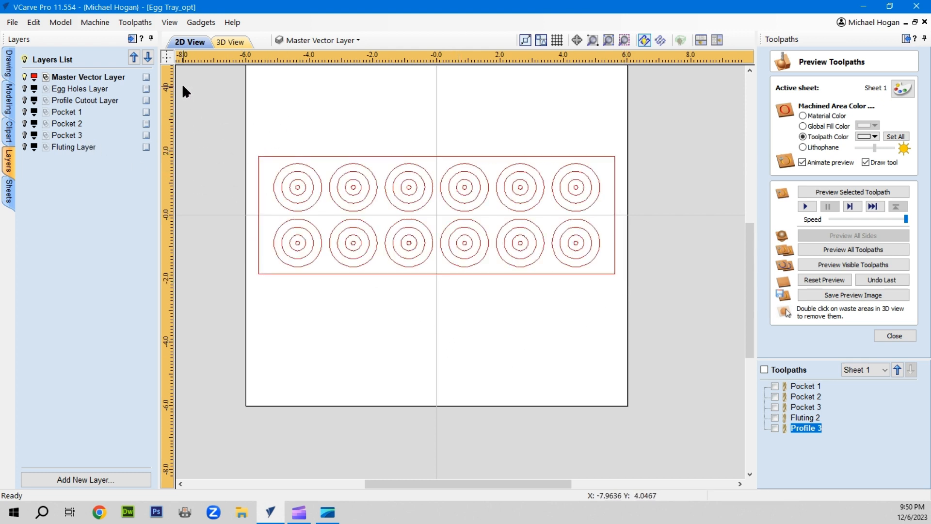
Lock the Master Vector Layer and try to window-select the whole tray
{"action": "right_click", "coordinate": [148, 76]}
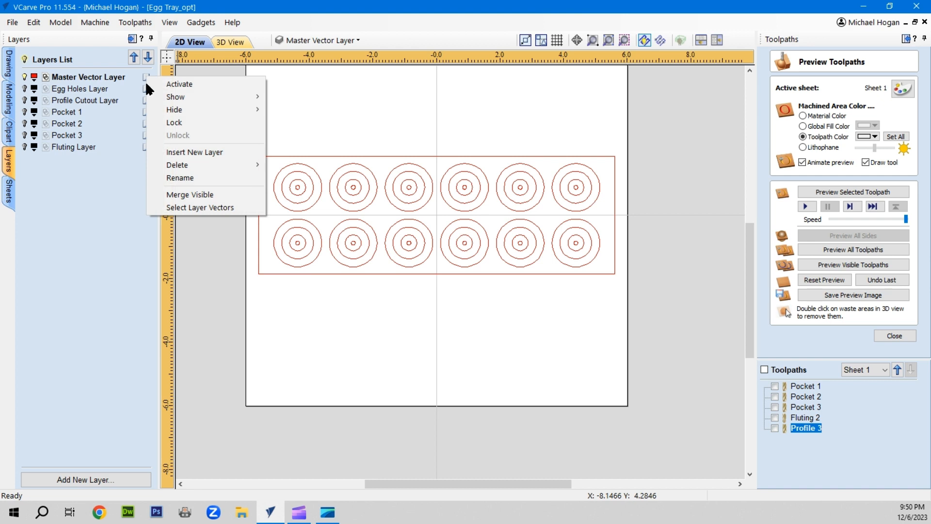
{"action": "left_click", "coordinate": [167, 121]}
{"action": "left_click_drag", "start_coordinate": [256, 138], "coordinate": [621, 282]}
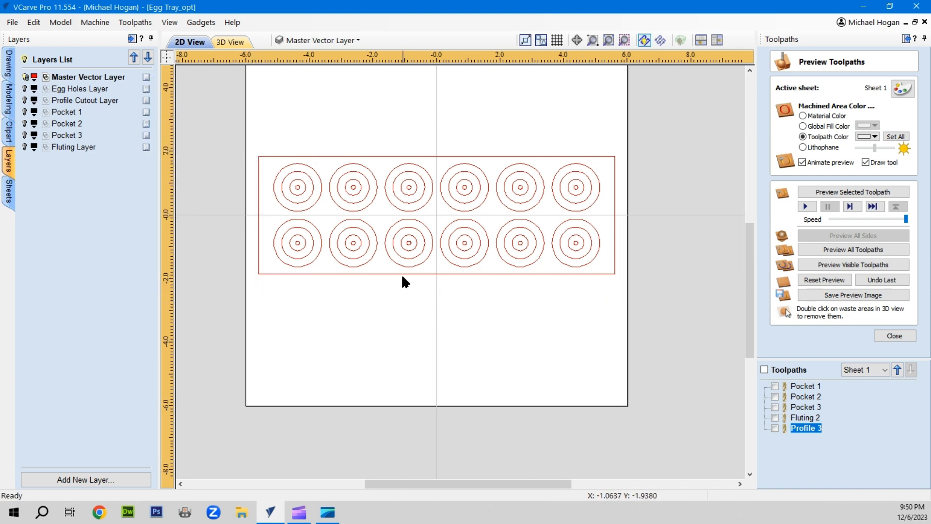